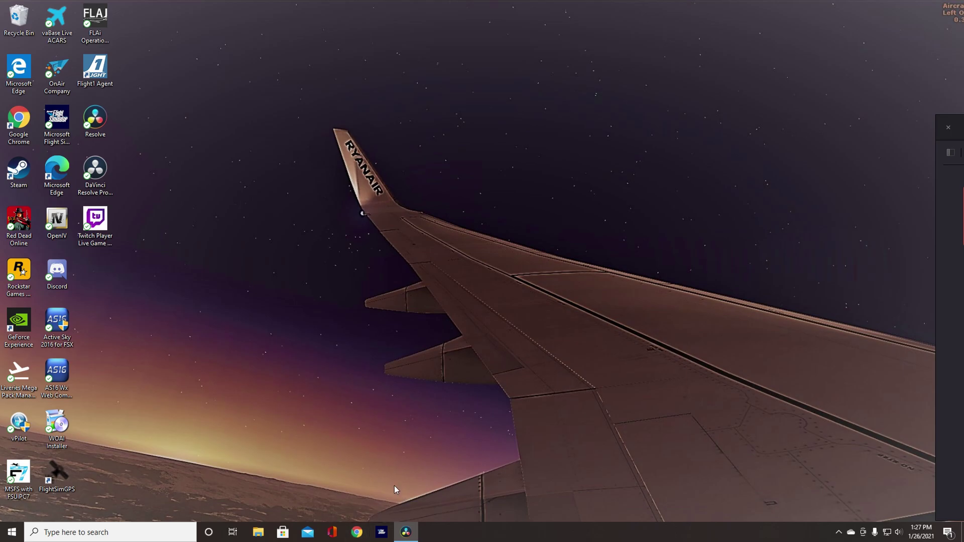
Launch Chrome and load vatsim.net
left_click(359, 535)
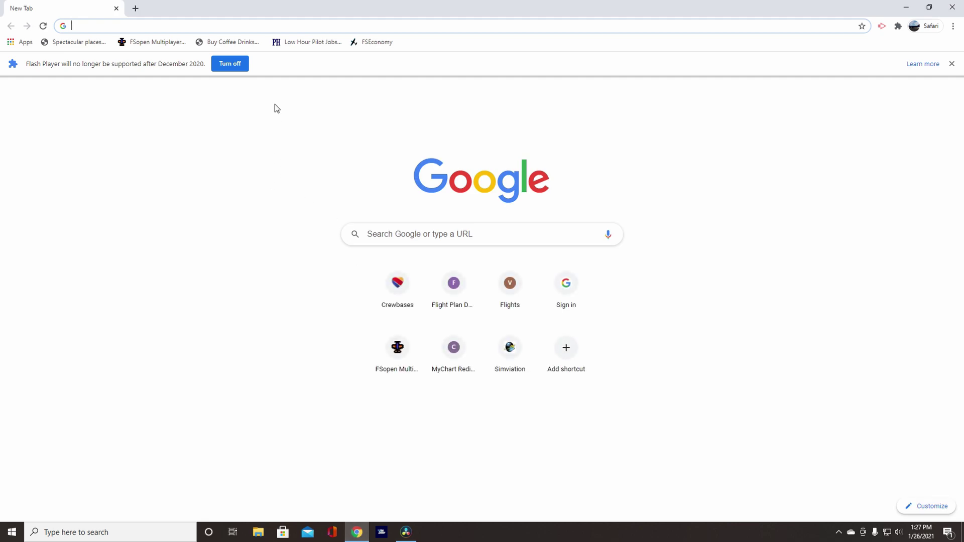
type("vatsim")
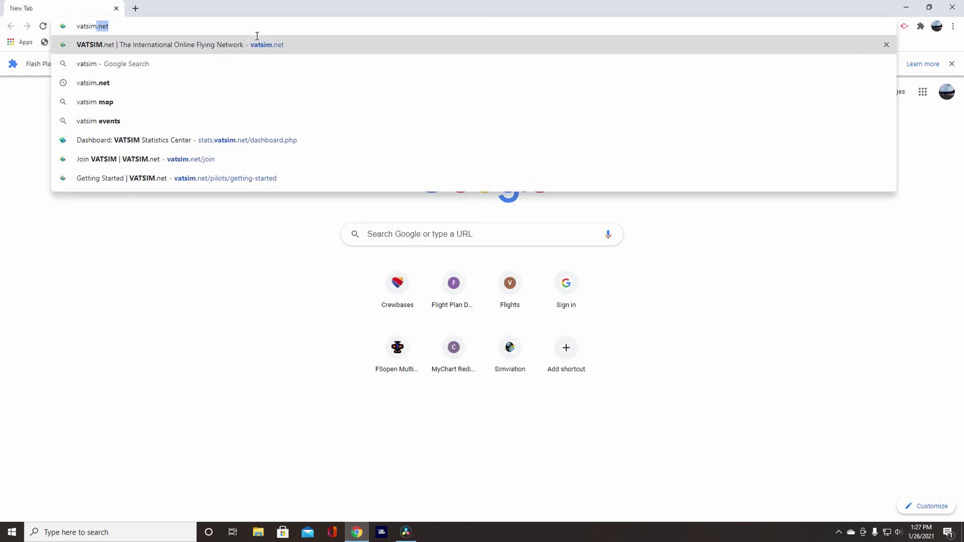
key("Return")
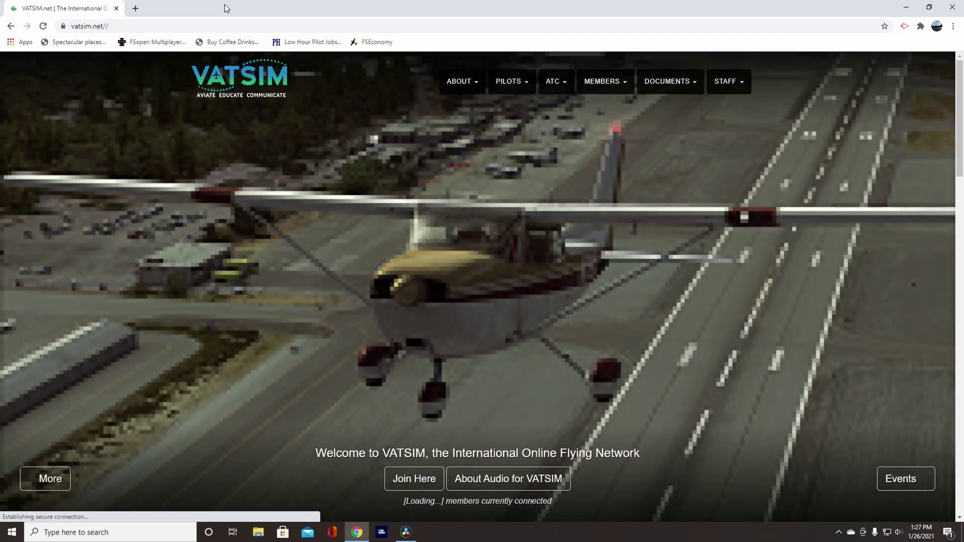
Open the Pilots > Getting Started guide and scroll through its steps
mouse_move(509, 80)
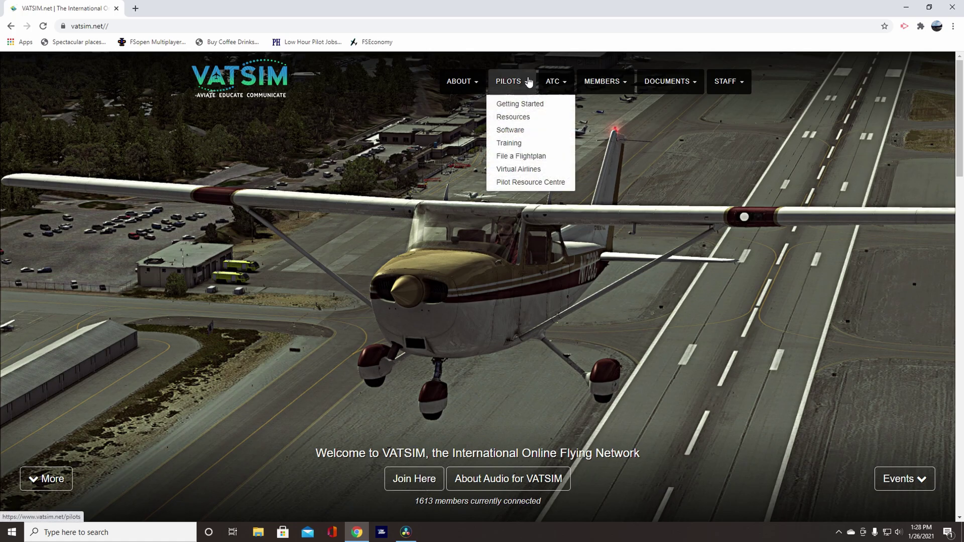
left_click(531, 107)
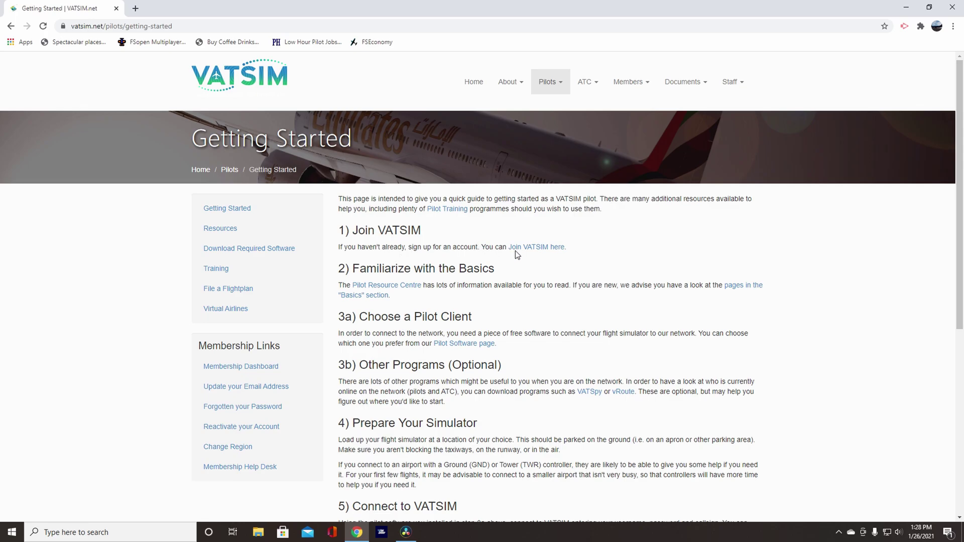
scroll(392, 301, "down", 5)
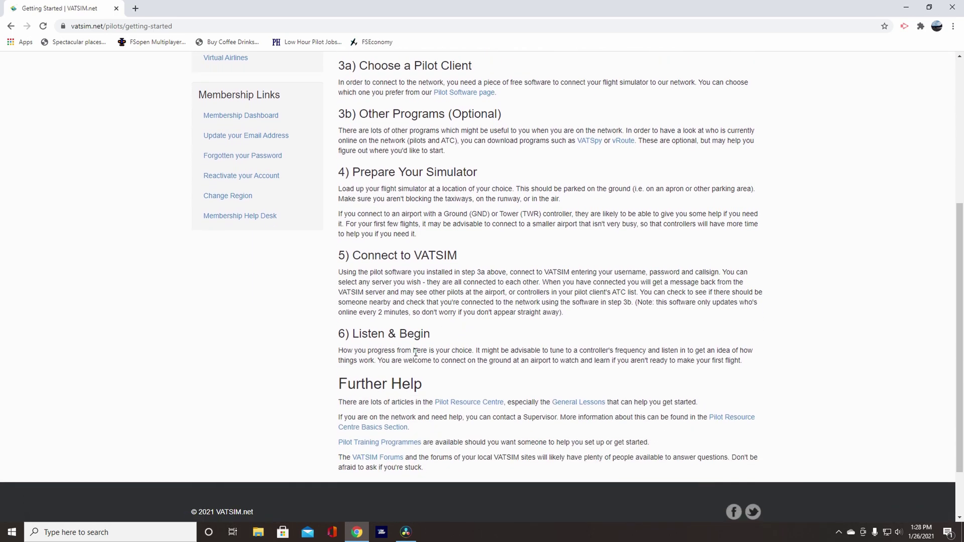
scroll(421, 333, "up", 3)
scroll(421, 294, "up", 2)
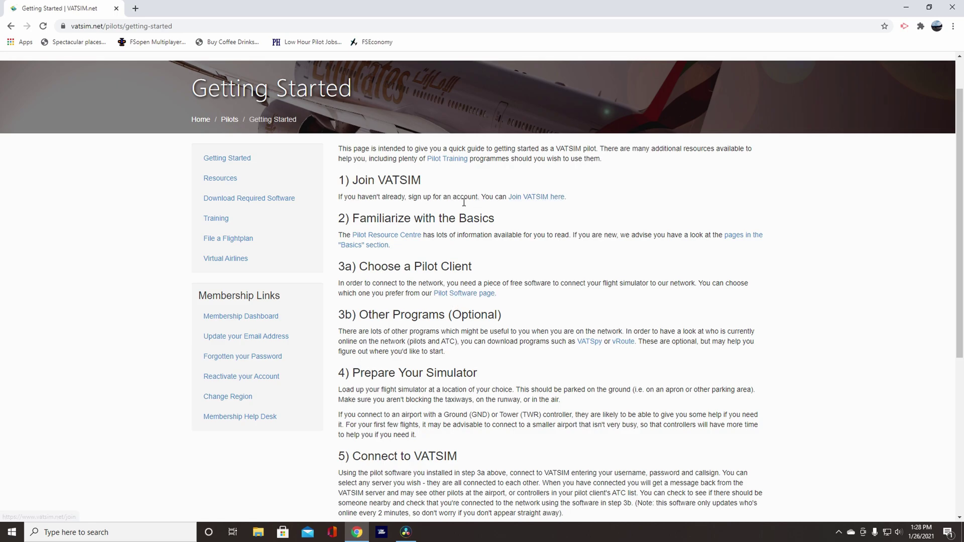
Follow the 'Join VATSIM here' link and scroll through the join requirements
left_click(540, 201)
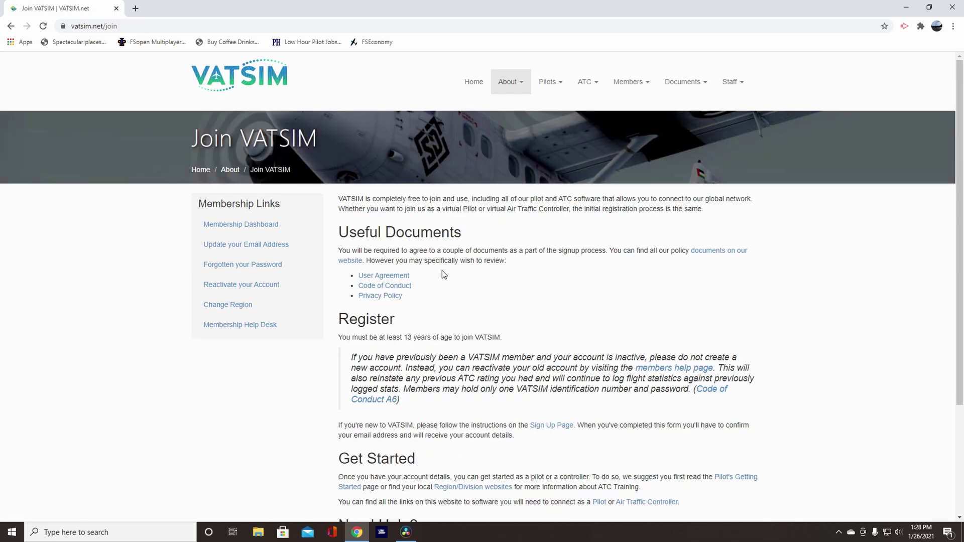
scroll(442, 251, "down", 3)
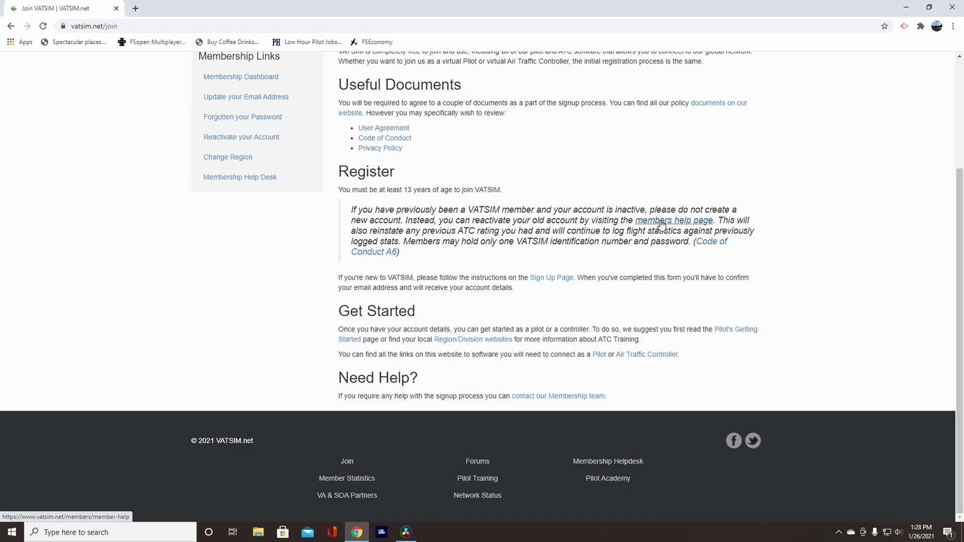
Open the Sign Up page and scroll through the registration notes and empty form fields
left_click(547, 279)
scroll(416, 190, "down", 5)
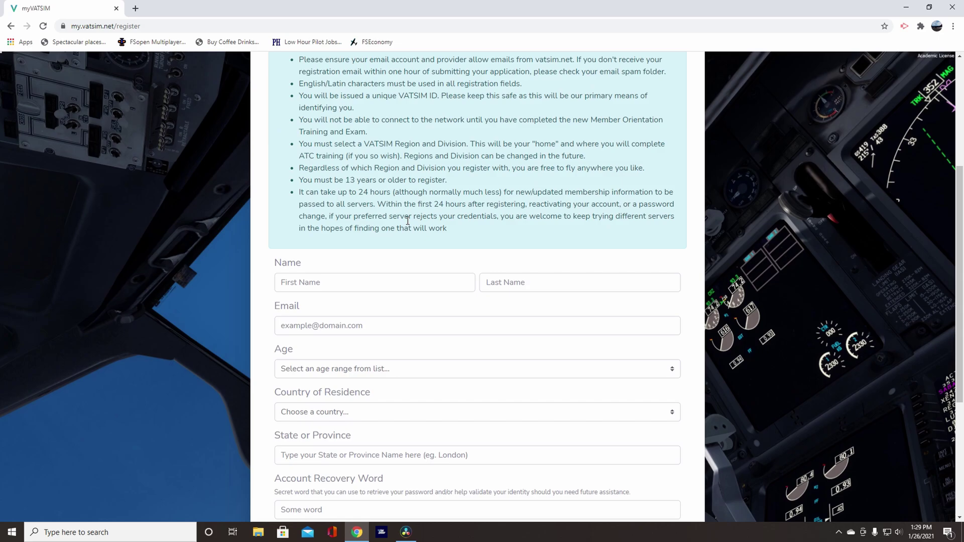
scroll(426, 167, "up", 1)
scroll(426, 168, "up", 3)
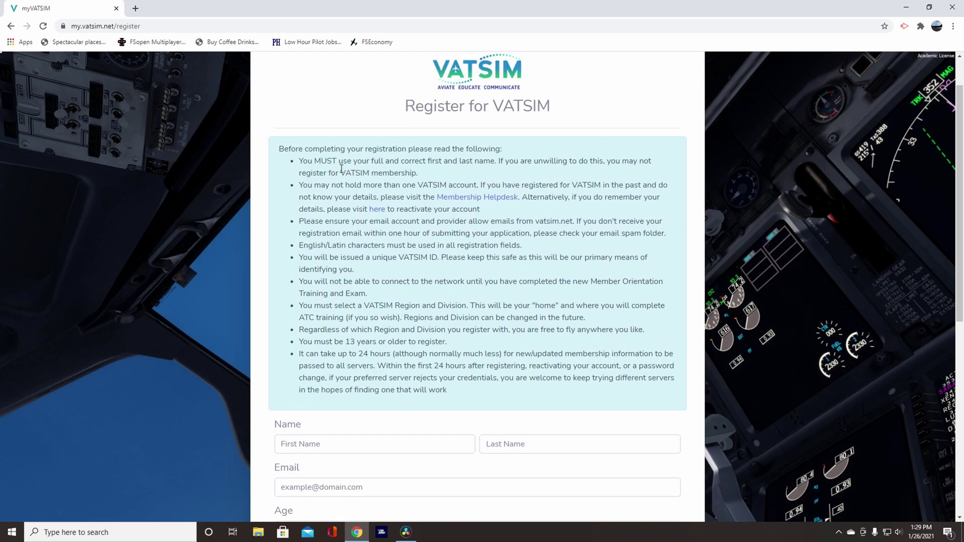
scroll(433, 340, "down", 2)
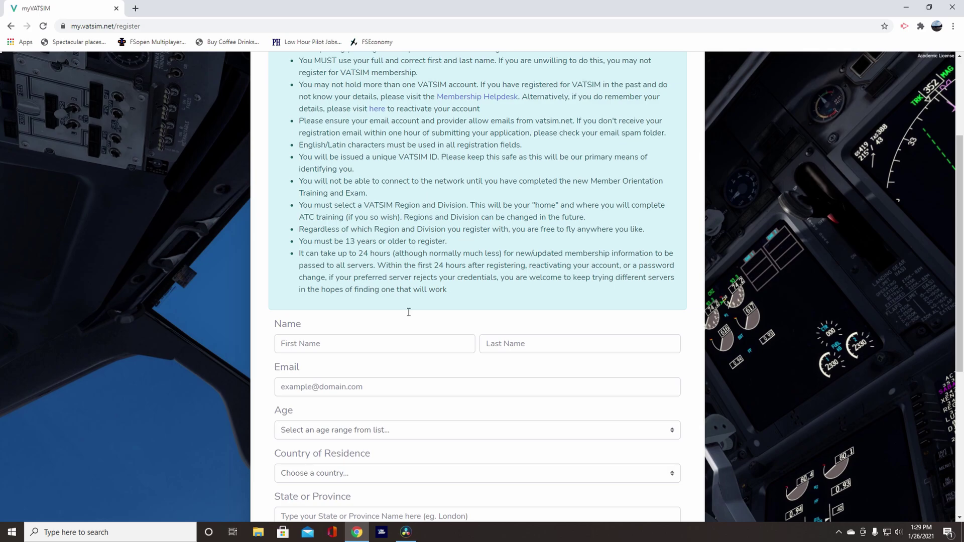
scroll(421, 344, "down", 2)
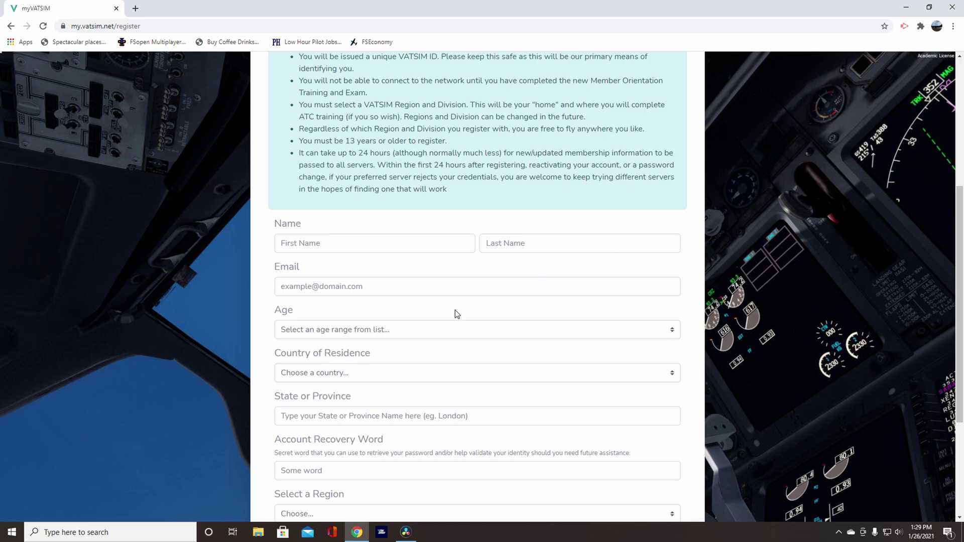
Select Americas as the region and close the division list without choosing one
scroll(325, 330, "down", 3)
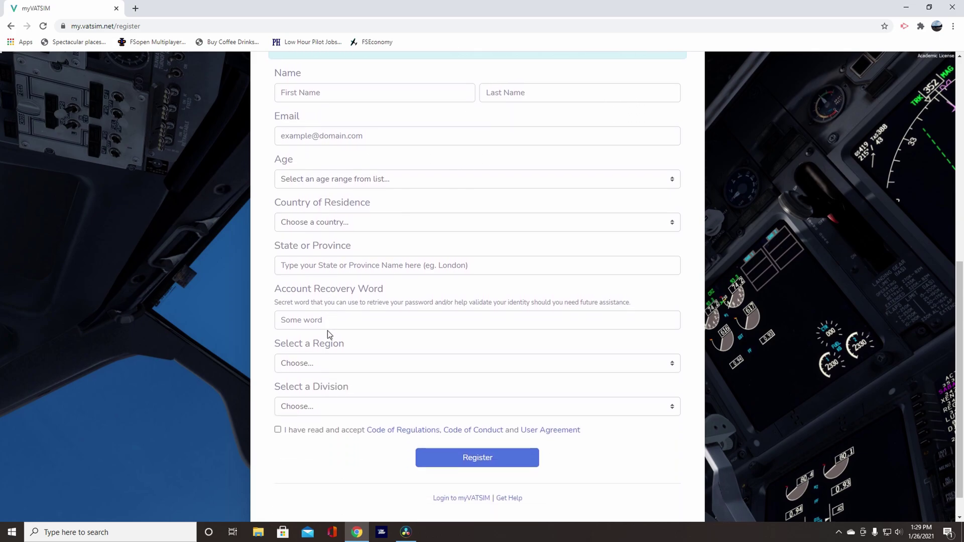
left_click(327, 363)
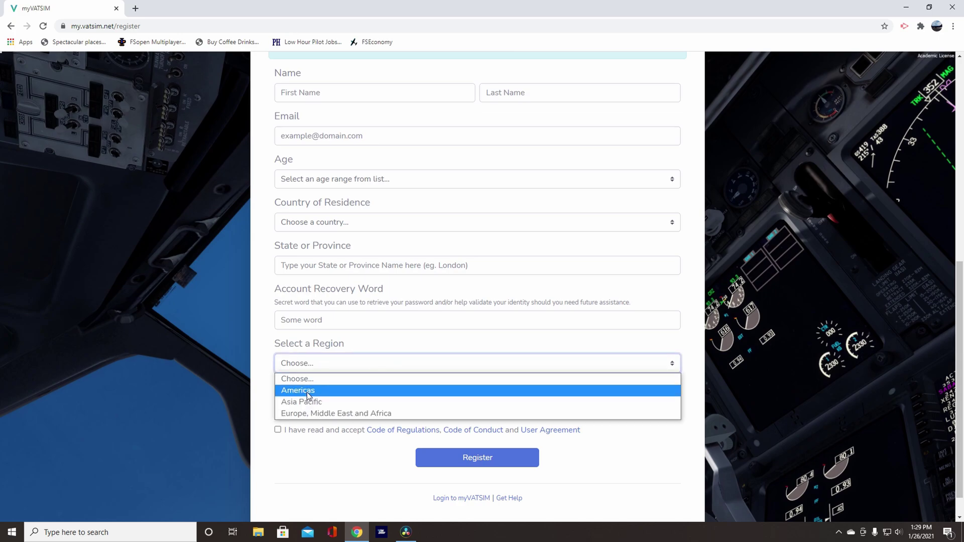
left_click(322, 390)
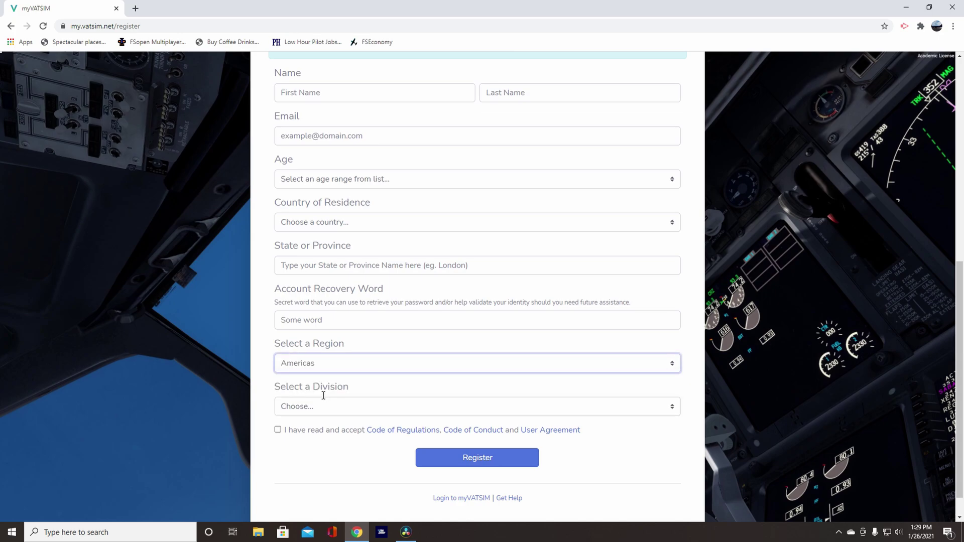
left_click(397, 409)
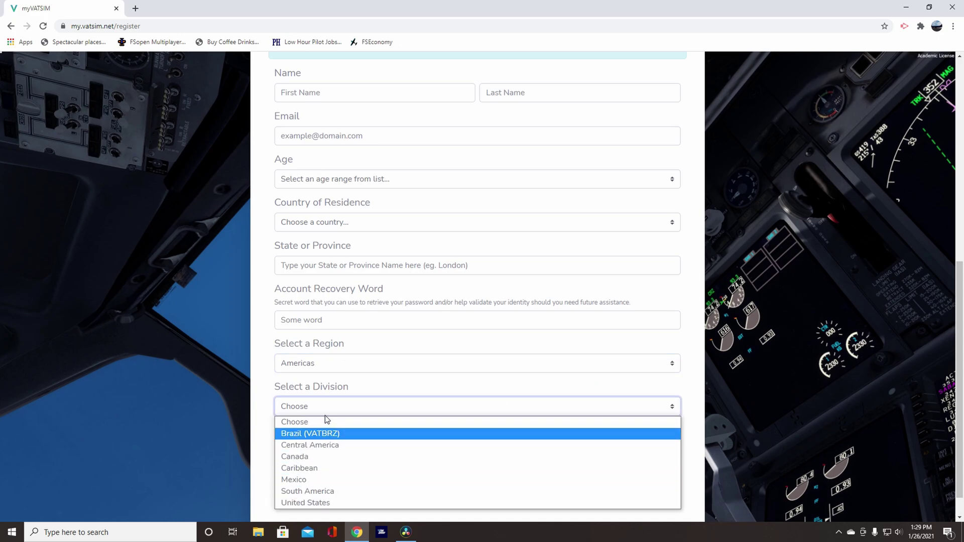
left_click(388, 404)
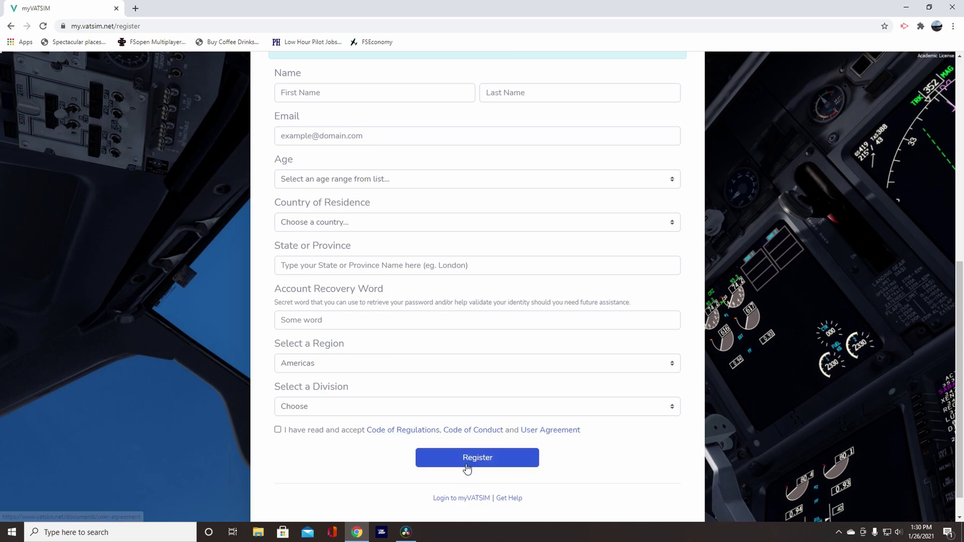
Scroll back to the top of the Learning Center and expand the VATSIM Basics topics
scroll(392, 186, "up", 3)
scroll(392, 185, "up", 5)
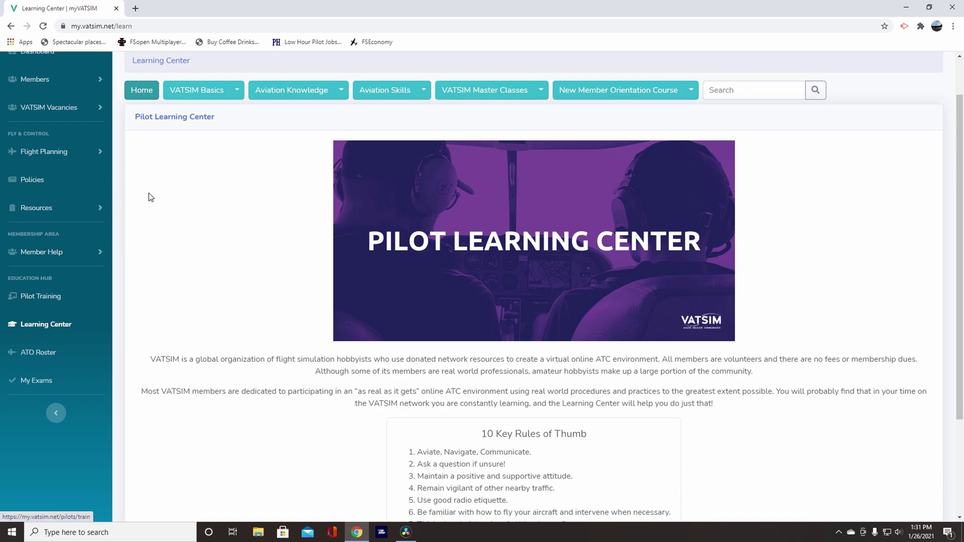
left_click(240, 95)
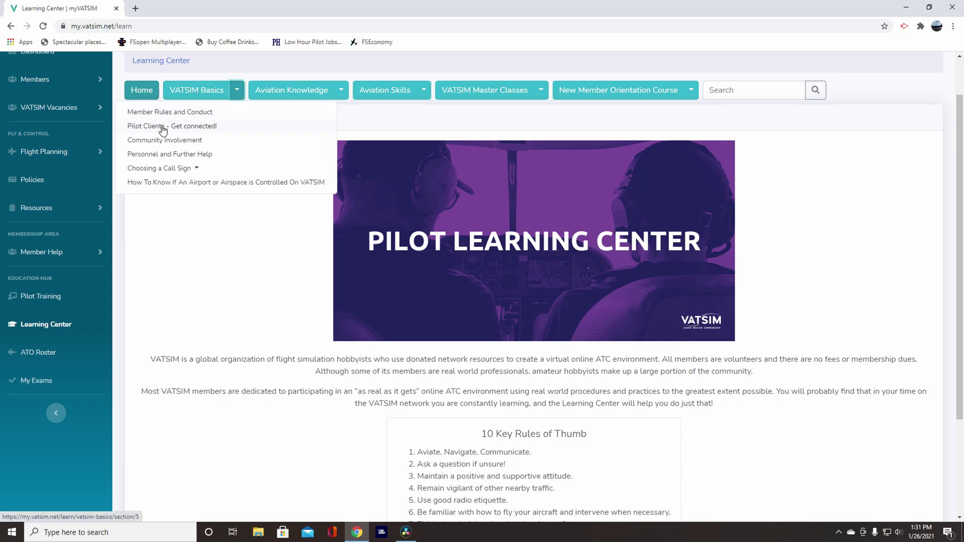
Open the 'Pilot Clients - Get connected!' lesson and read through vPilot, xPilot and Swift
left_click(217, 129)
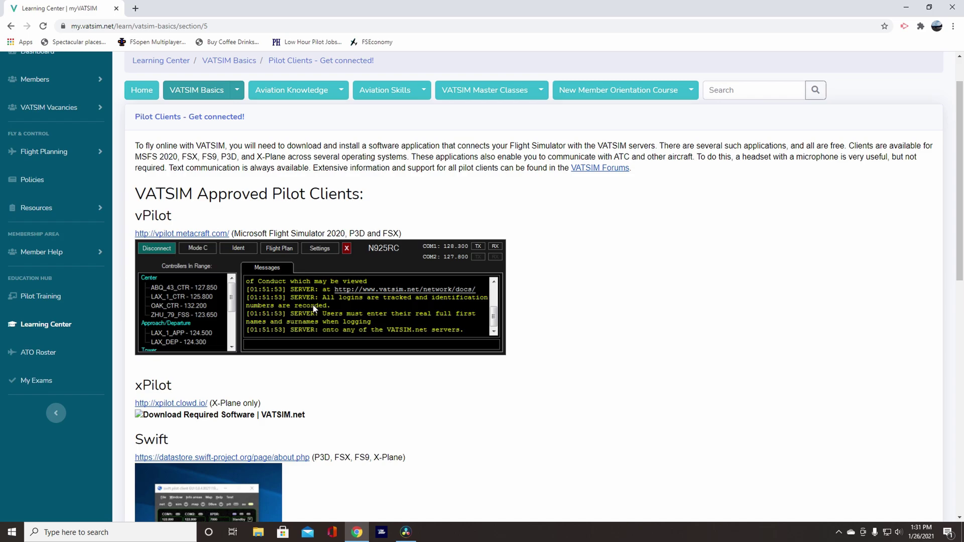
scroll(281, 346, "down", 10)
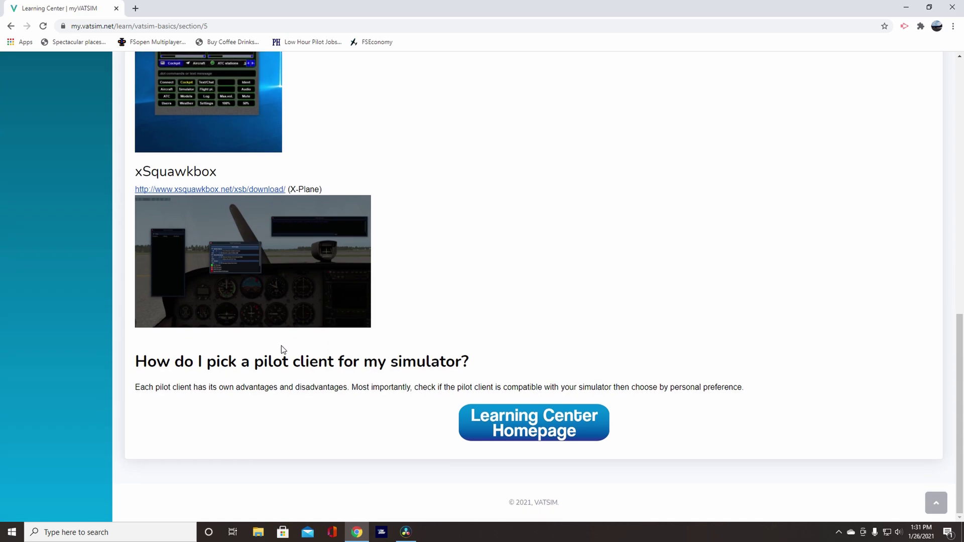
scroll(281, 345, "up", 4)
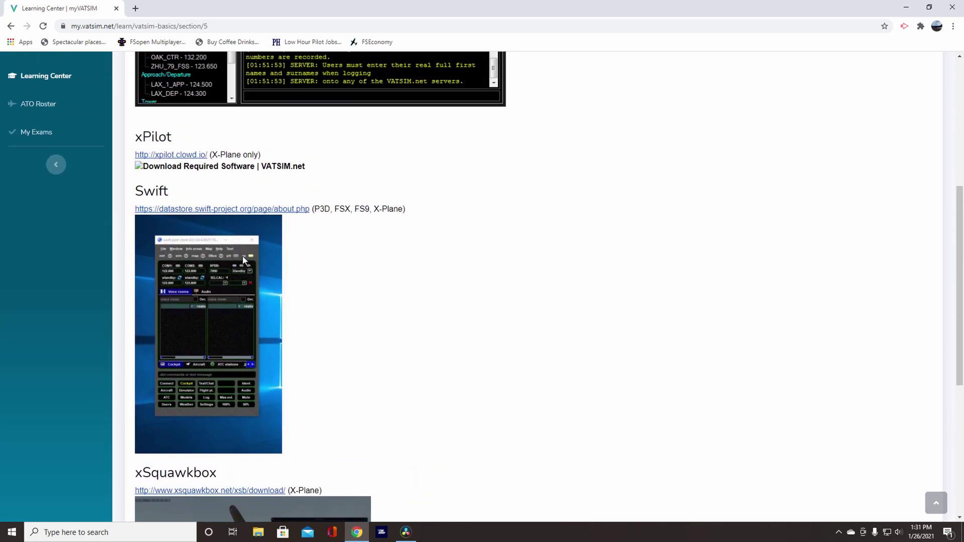
scroll(176, 217, "up", 3)
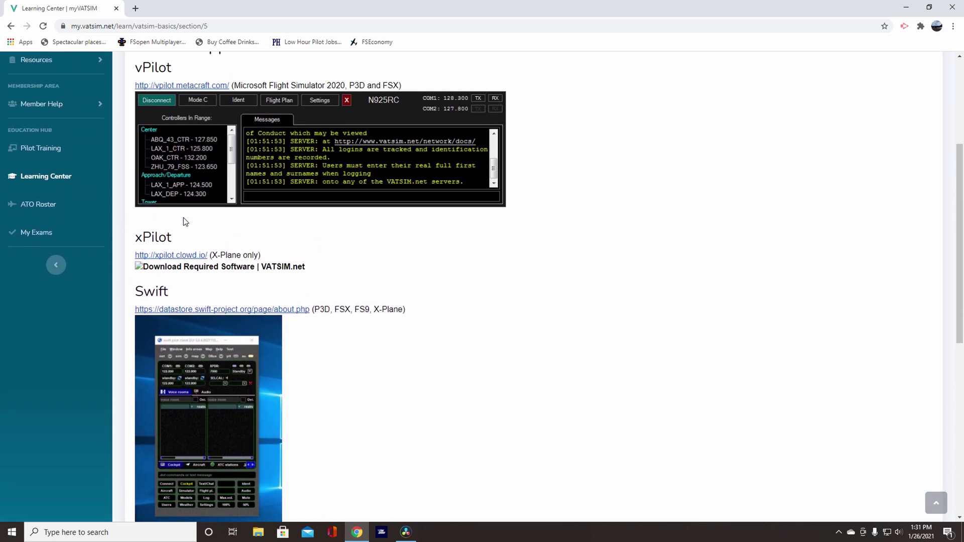
scroll(183, 218, "up", 2)
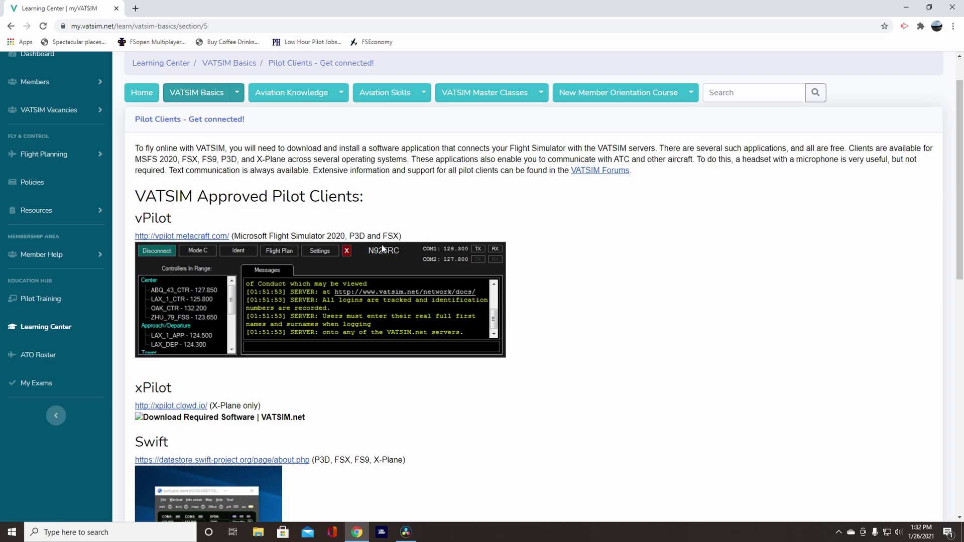
Download the stable vPilot 2.6.10 installer (13.8 MB) from vpilot.metacraft.com to Downloads
left_click(167, 236)
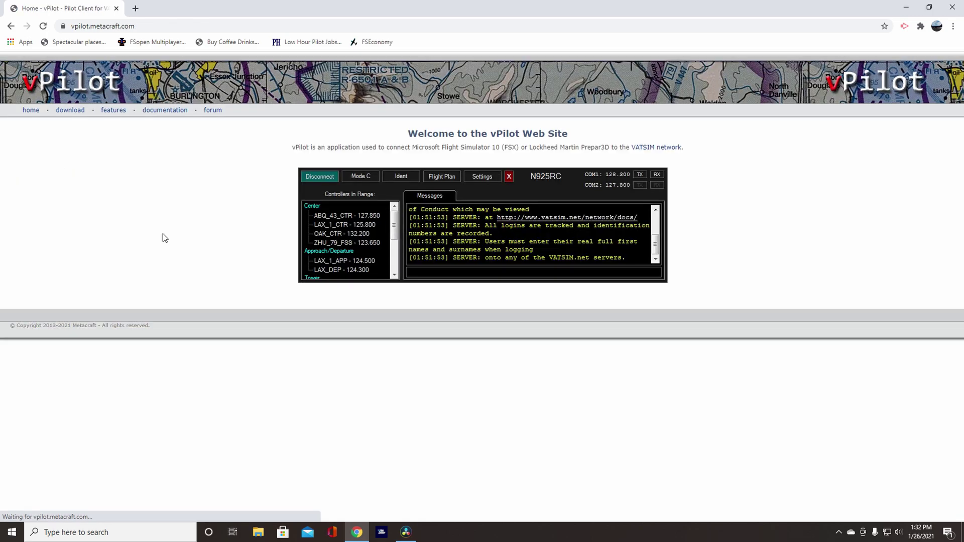
left_click(76, 111)
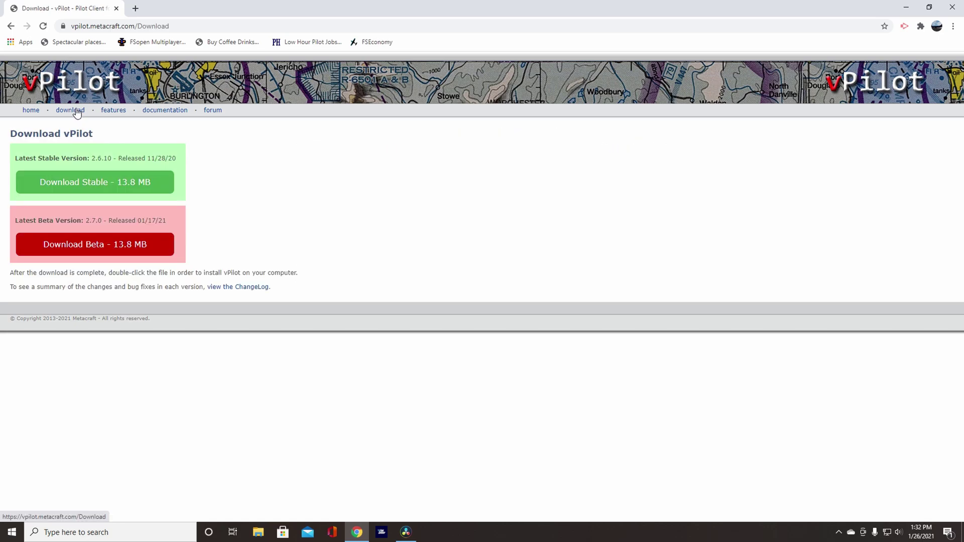
left_click(96, 193)
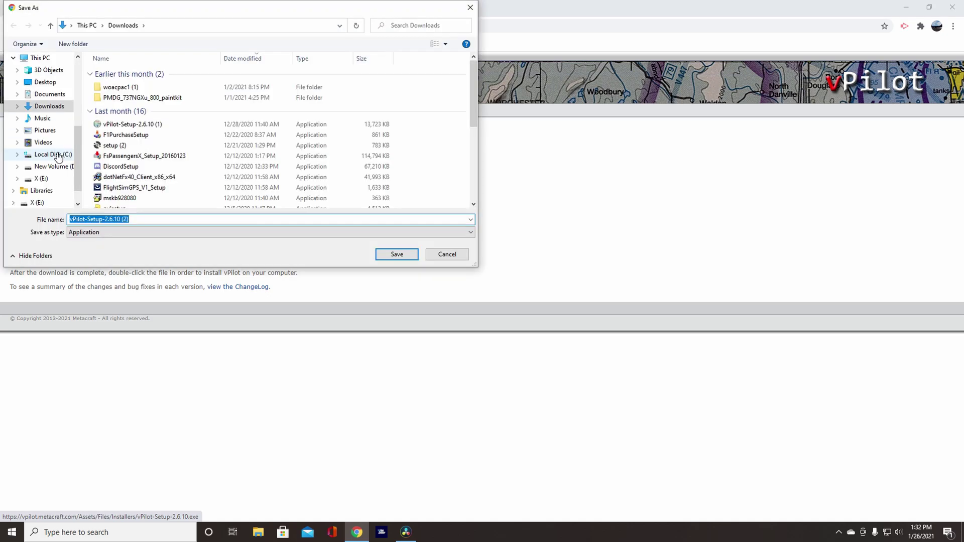
left_click(391, 255)
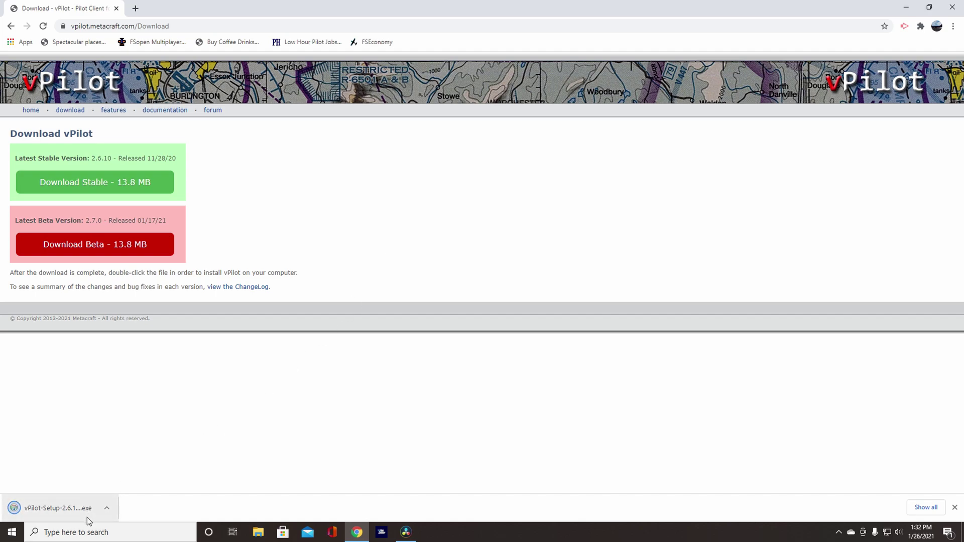
left_click(955, 508)
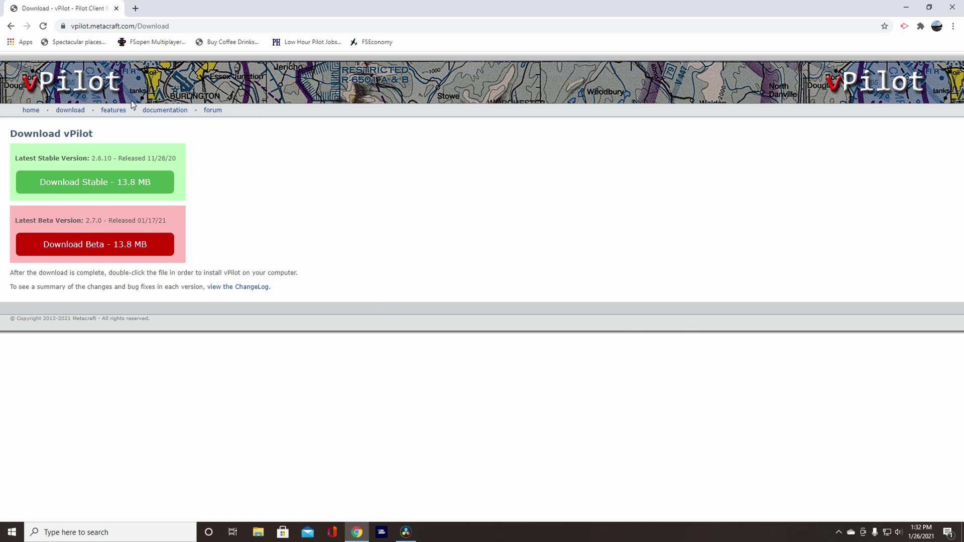
Go to fsuipc.com and scroll the Main products table of FSUIPC and WideFS7 downloads
left_click(200, 27)
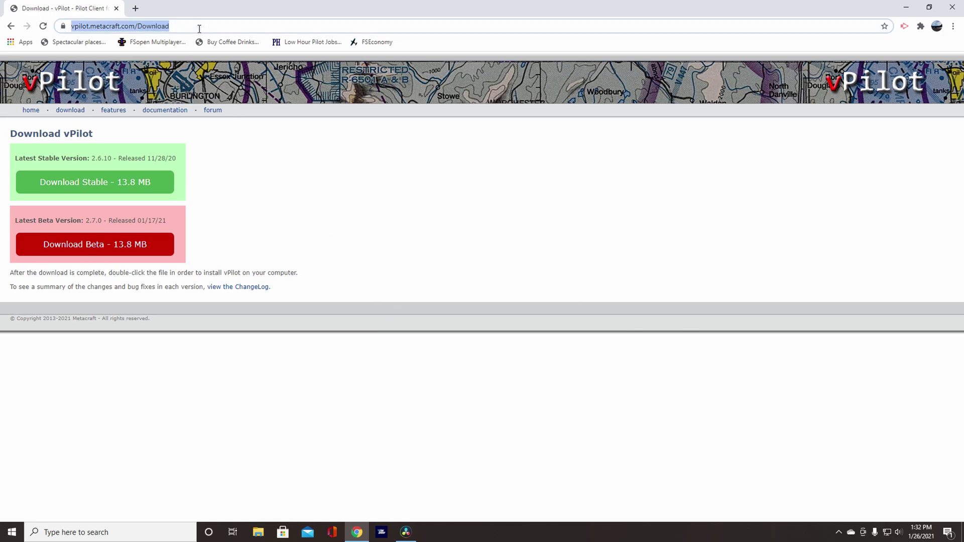
type("fsuipc")
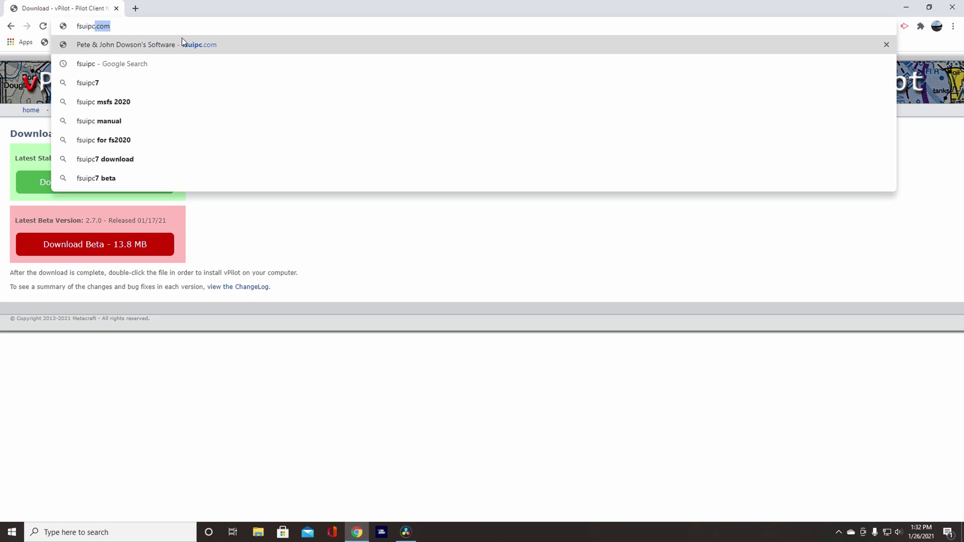
key("Return")
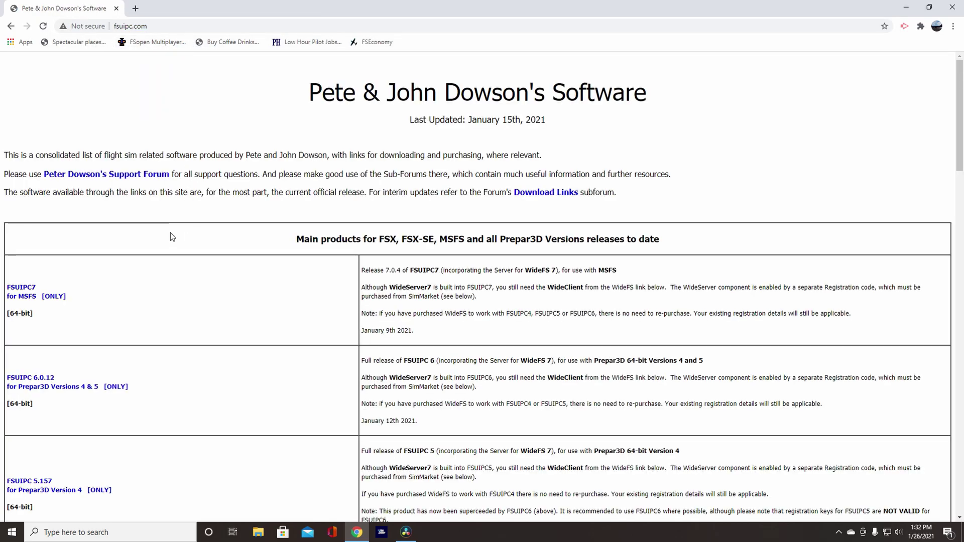
scroll(47, 294, "down", 3)
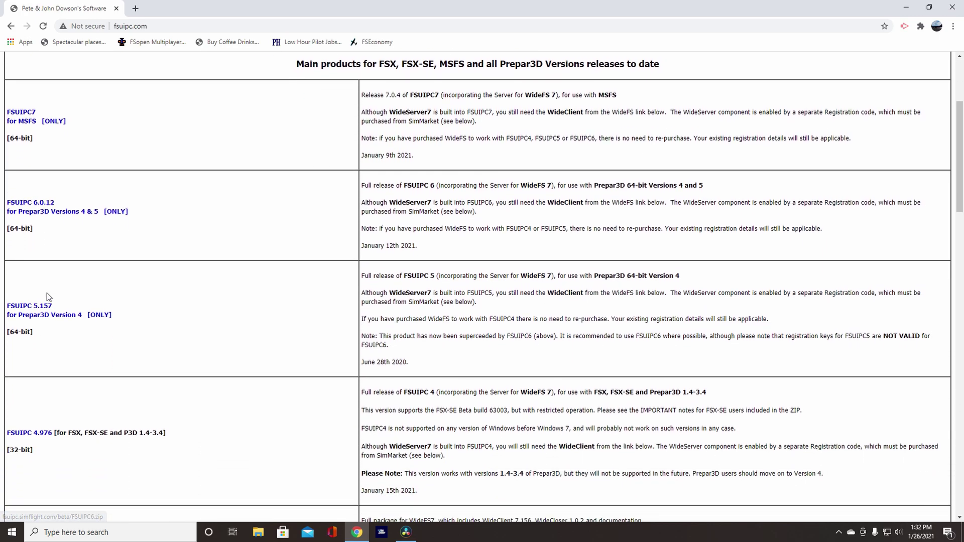
scroll(48, 301, "down", 2)
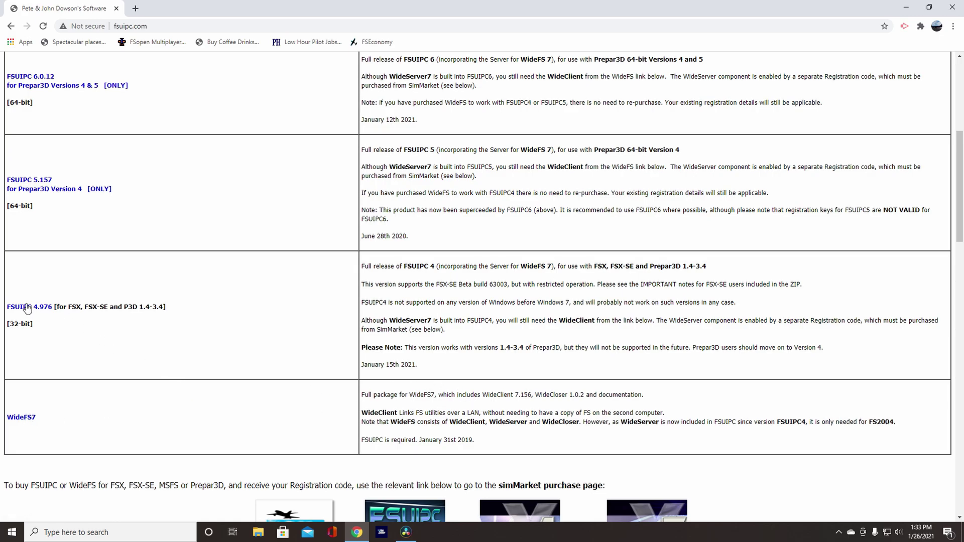
scroll(84, 345, "up", 3)
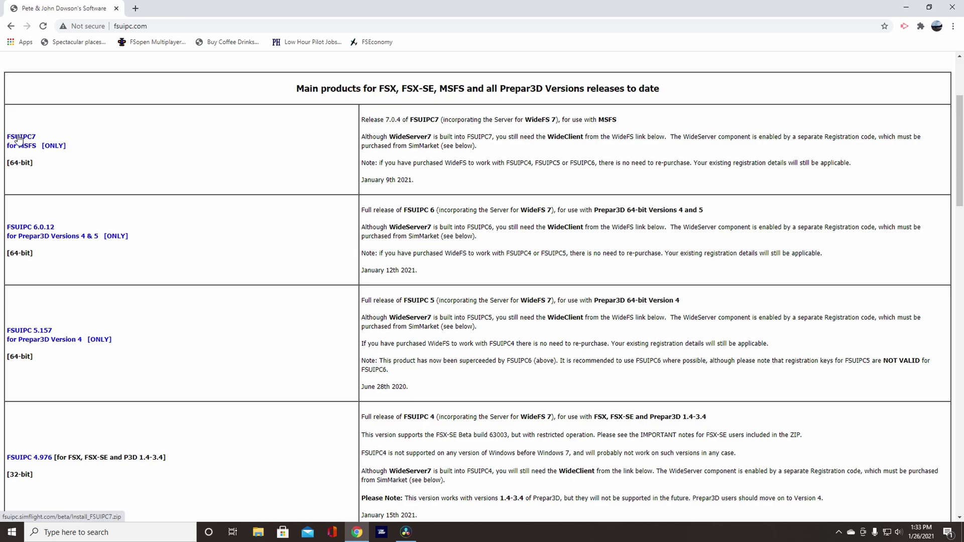
scroll(18, 139, "down", 3)
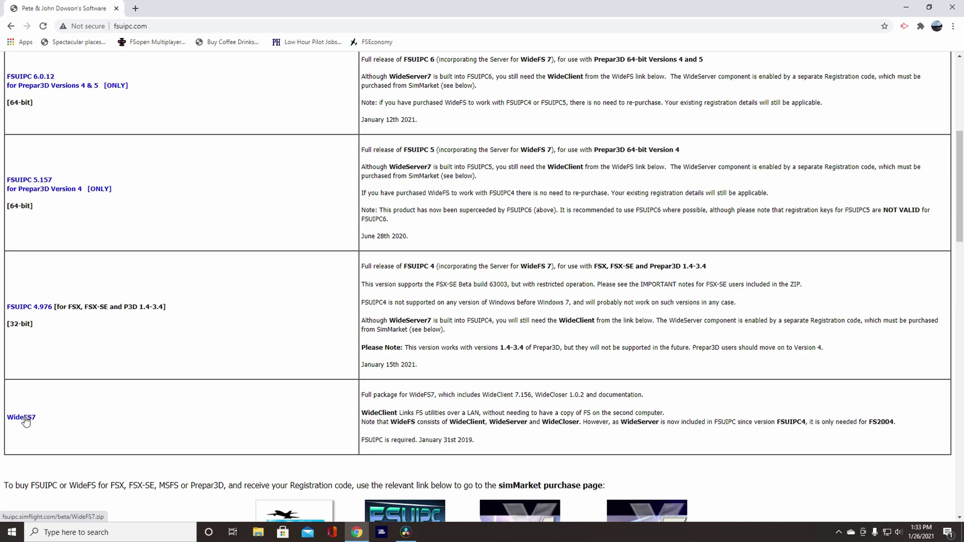
scroll(79, 330, "up", 4)
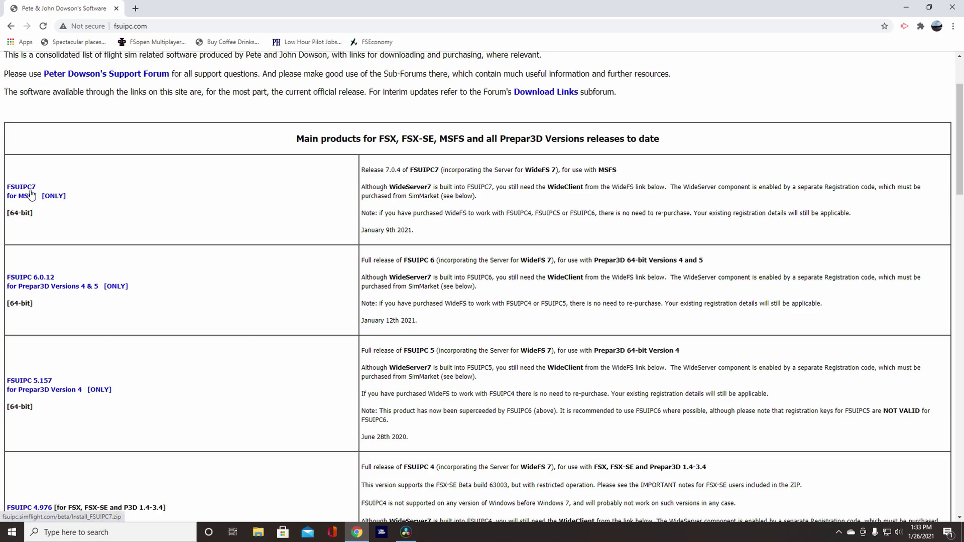
scroll(175, 251, "down", 3)
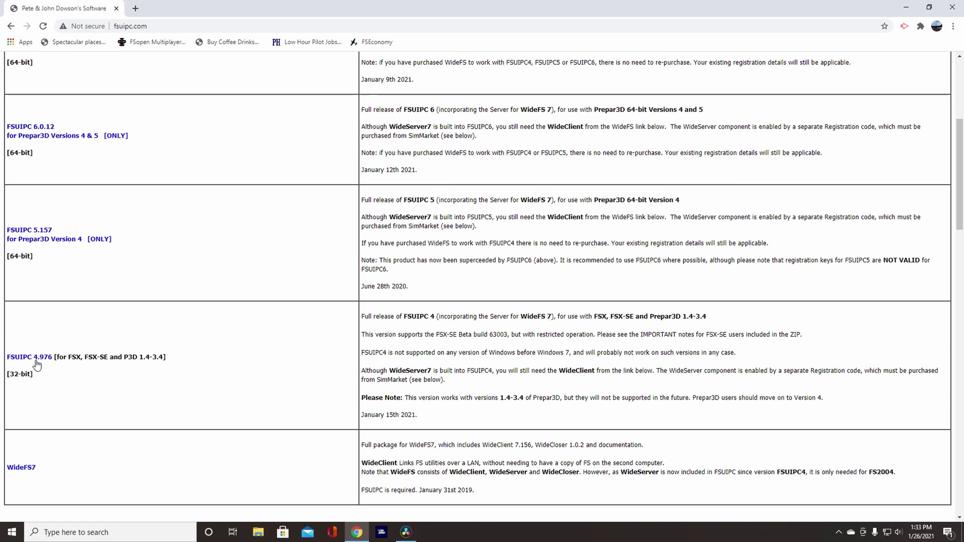
scroll(43, 450, "down", 1)
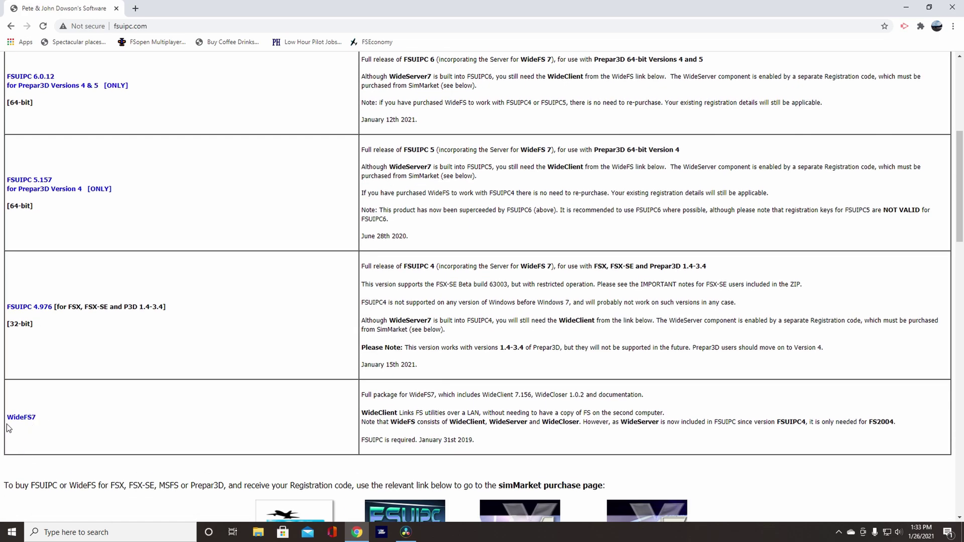
scroll(538, 327, "up", 4)
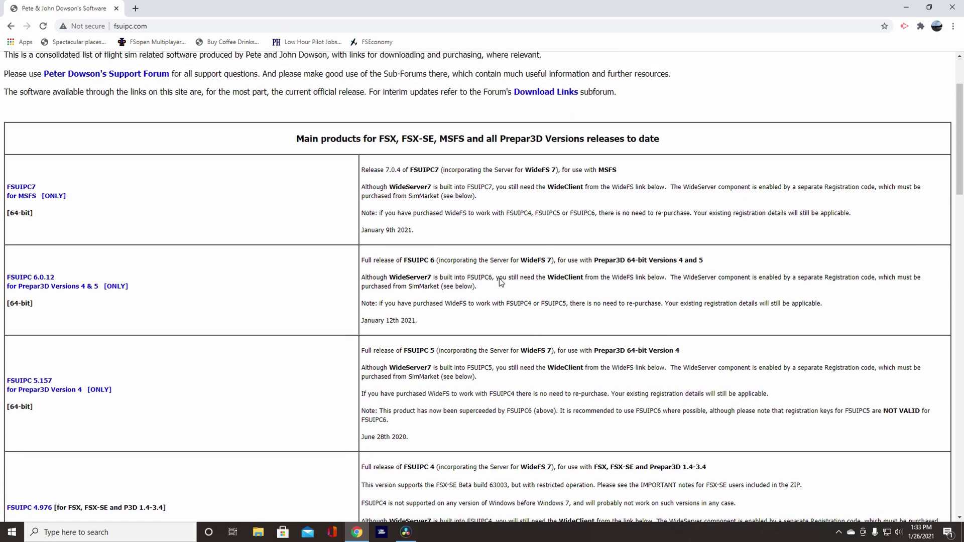